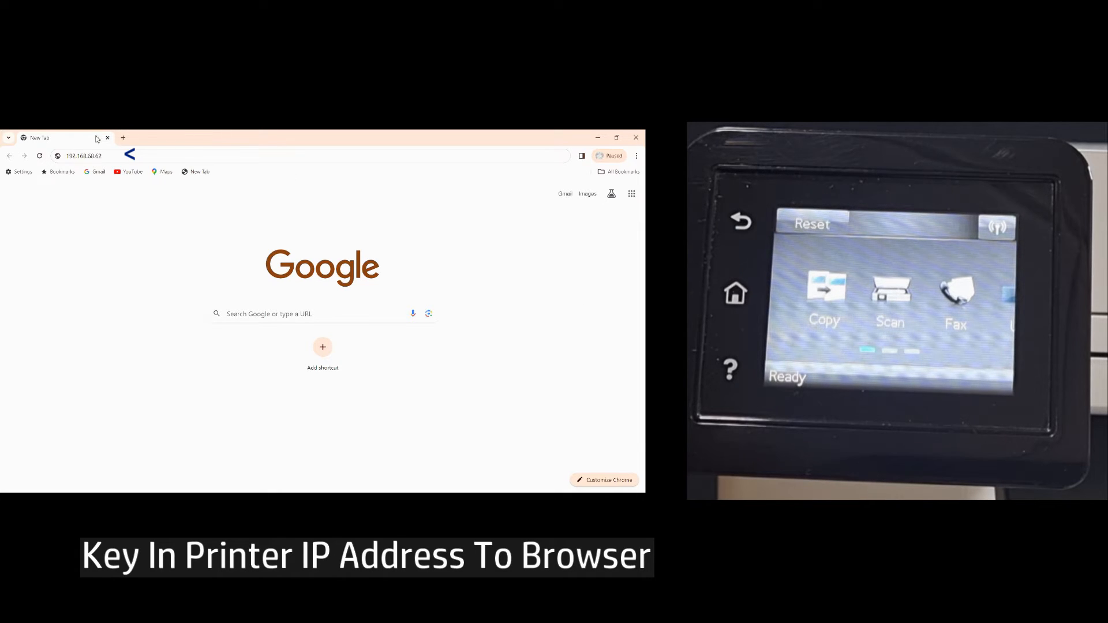
Load the printer at 192.168.68.62 and proceed past Chrome's connection-not-private warning.
click(154, 156)
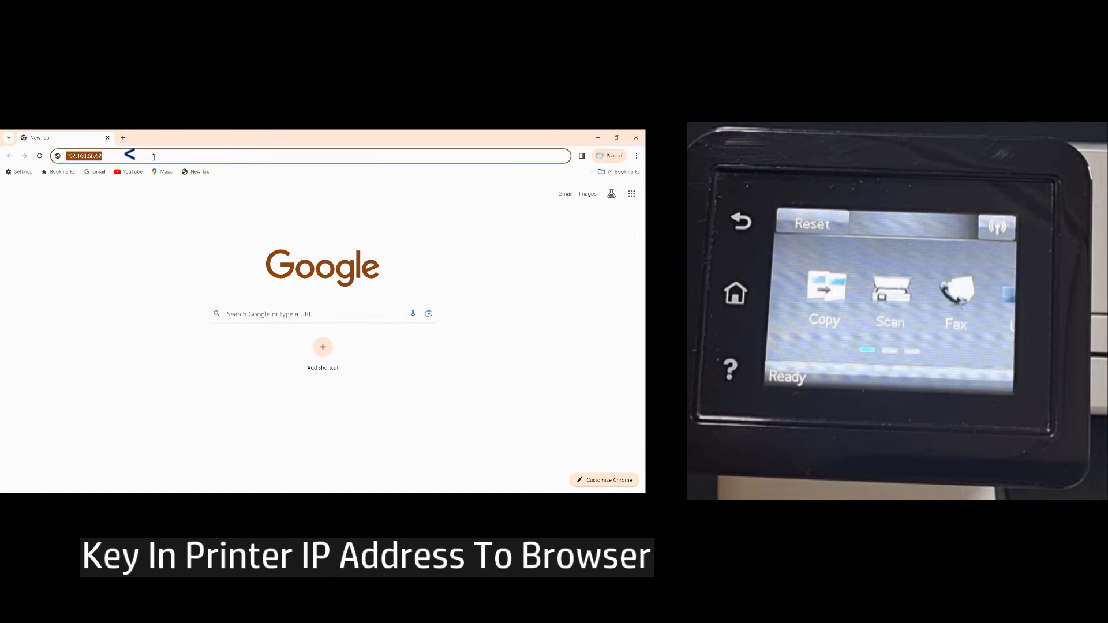
key(Return)
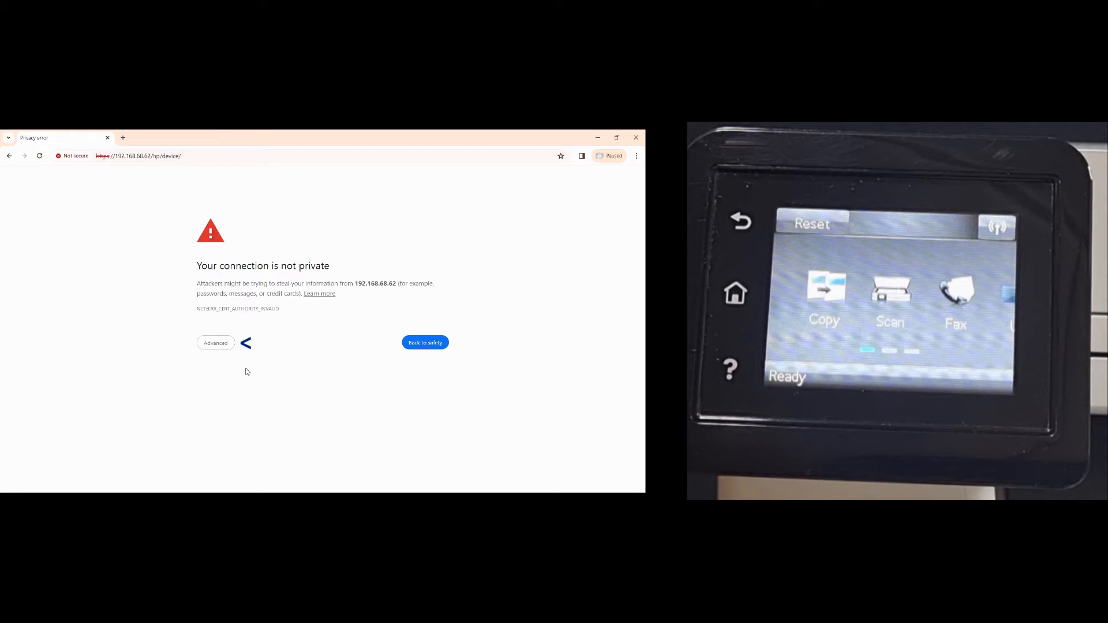
click(222, 344)
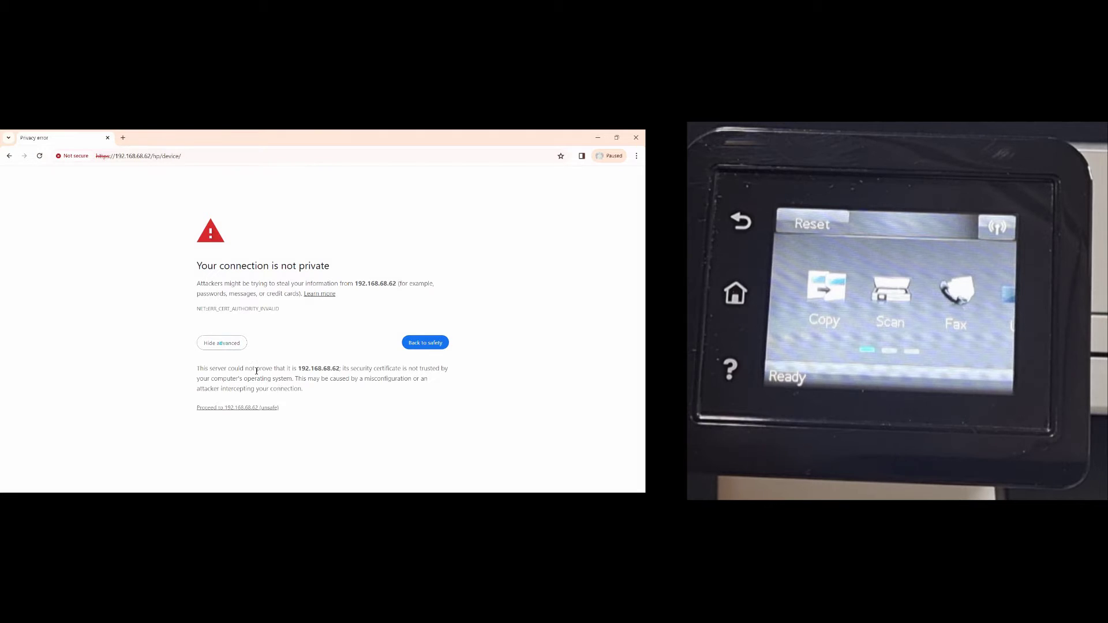
click(245, 408)
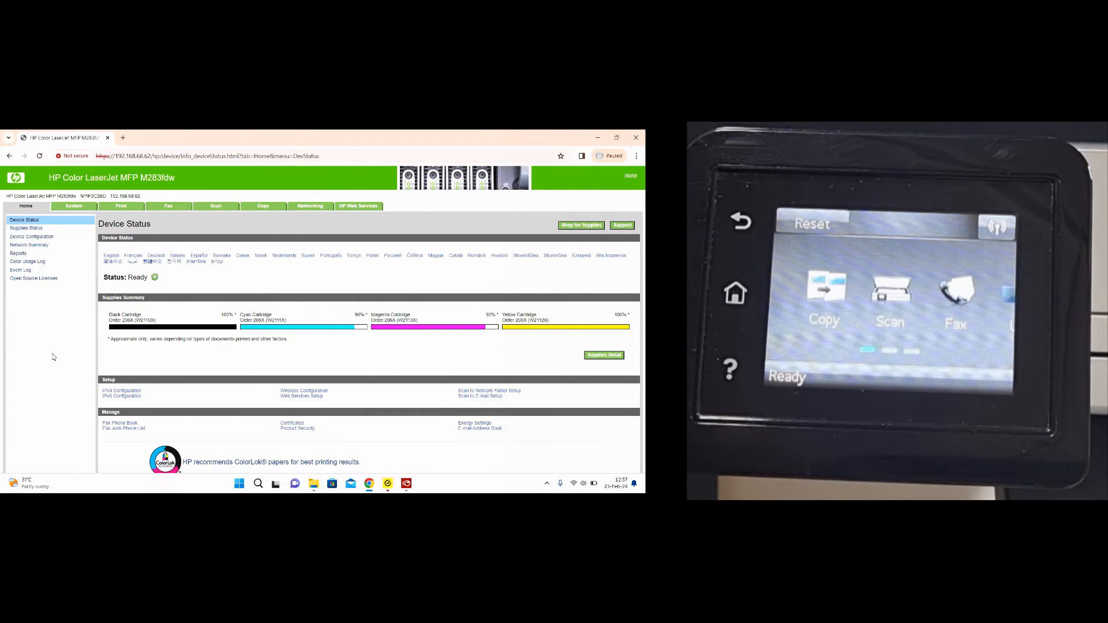
Go to the System section's Save and Restore page.
click(77, 208)
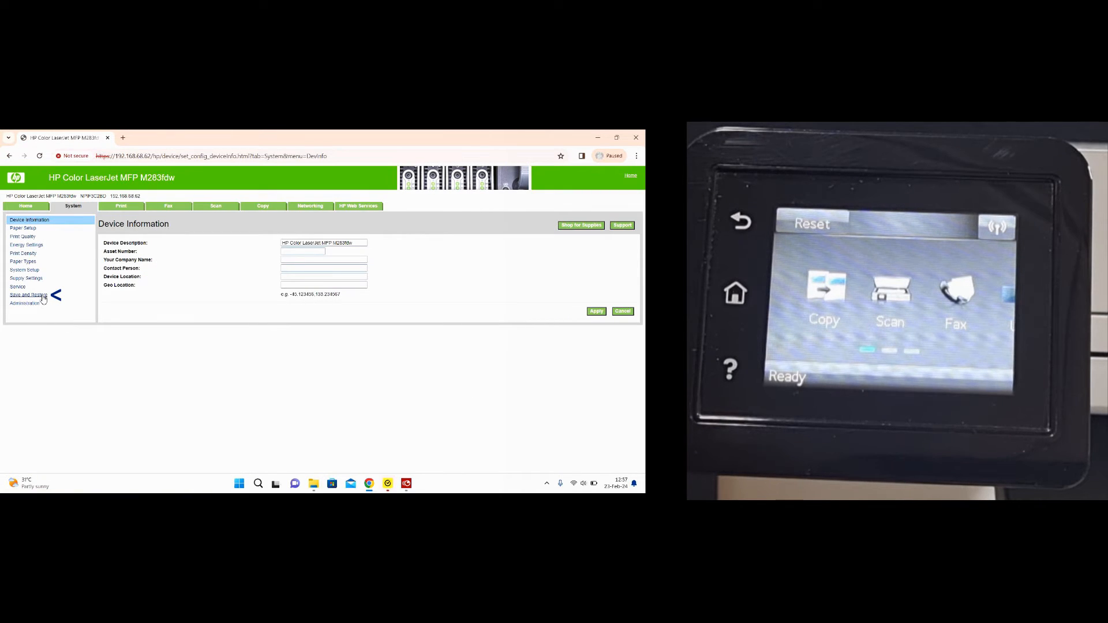
click(29, 295)
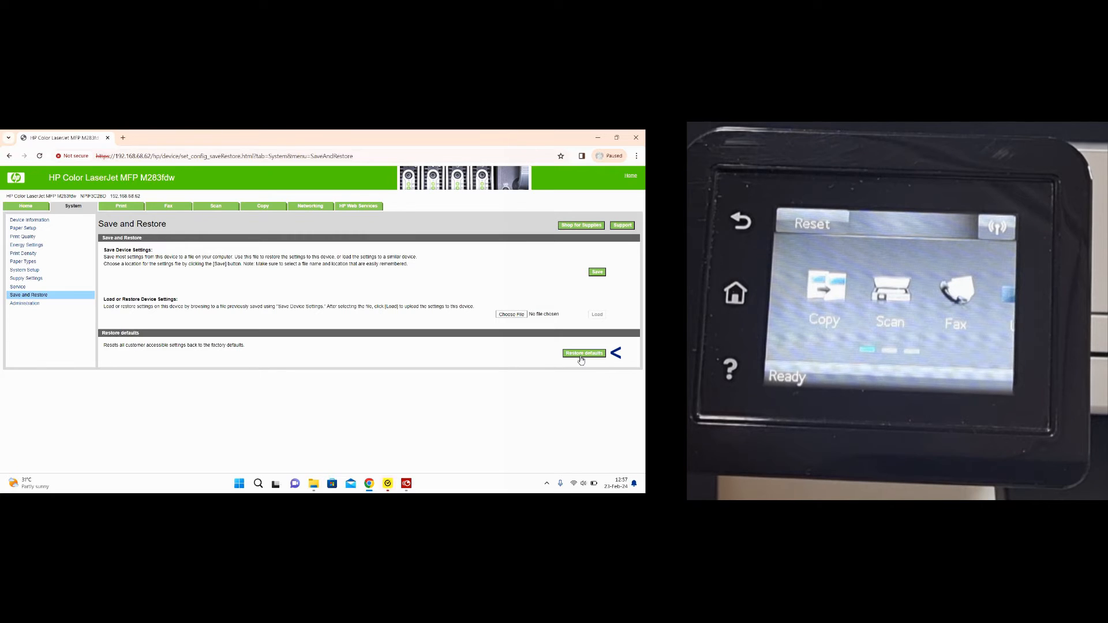
Restore the printer to factory defaults and confirm the reset in the warning dialog.
click(582, 354)
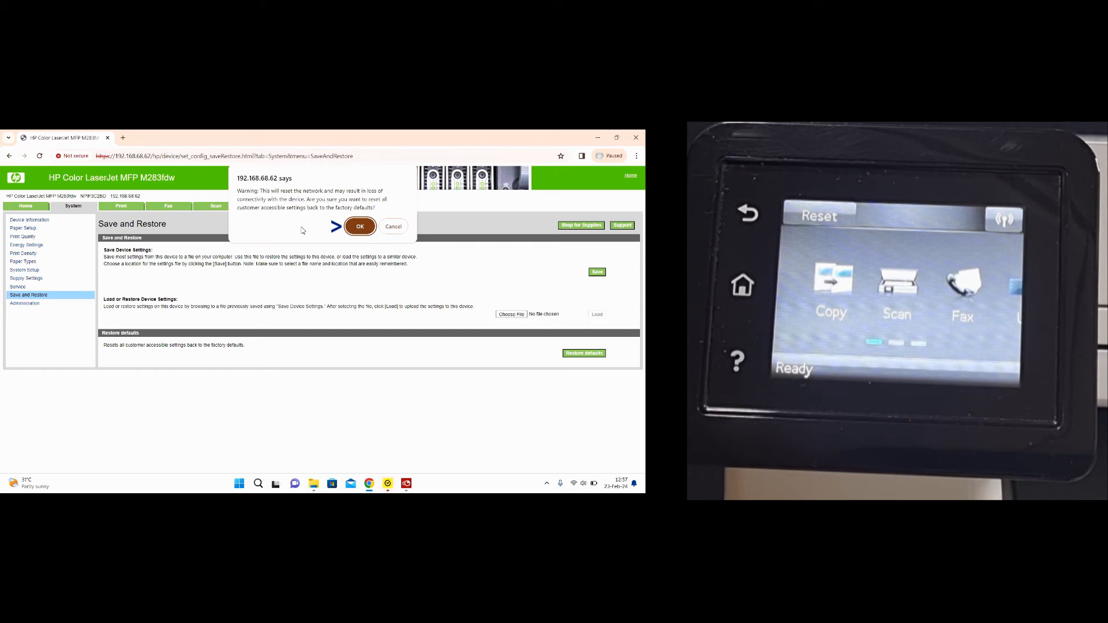
click(359, 227)
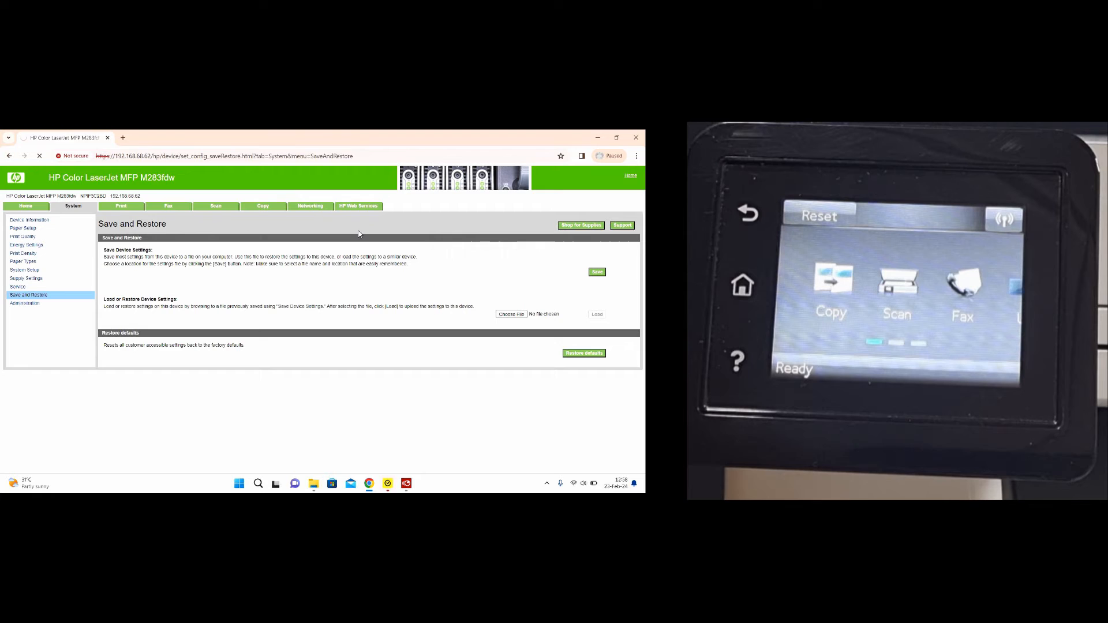